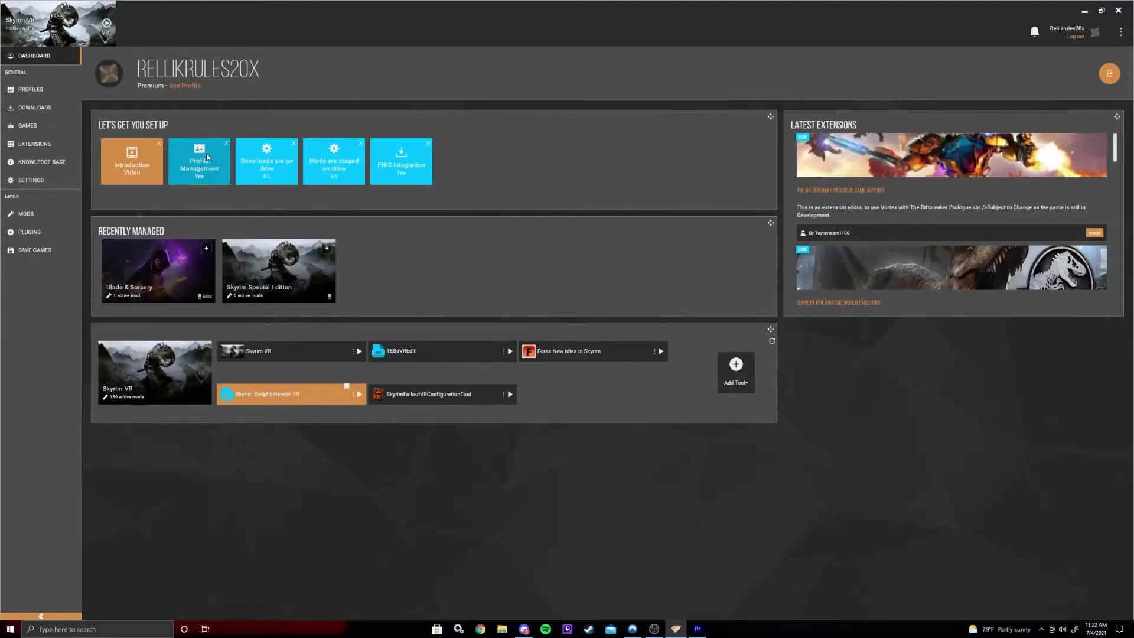
# On the Profiles page, start a new Skyrim VR profile, then cancel it without adding it
pyautogui.click(28, 90)
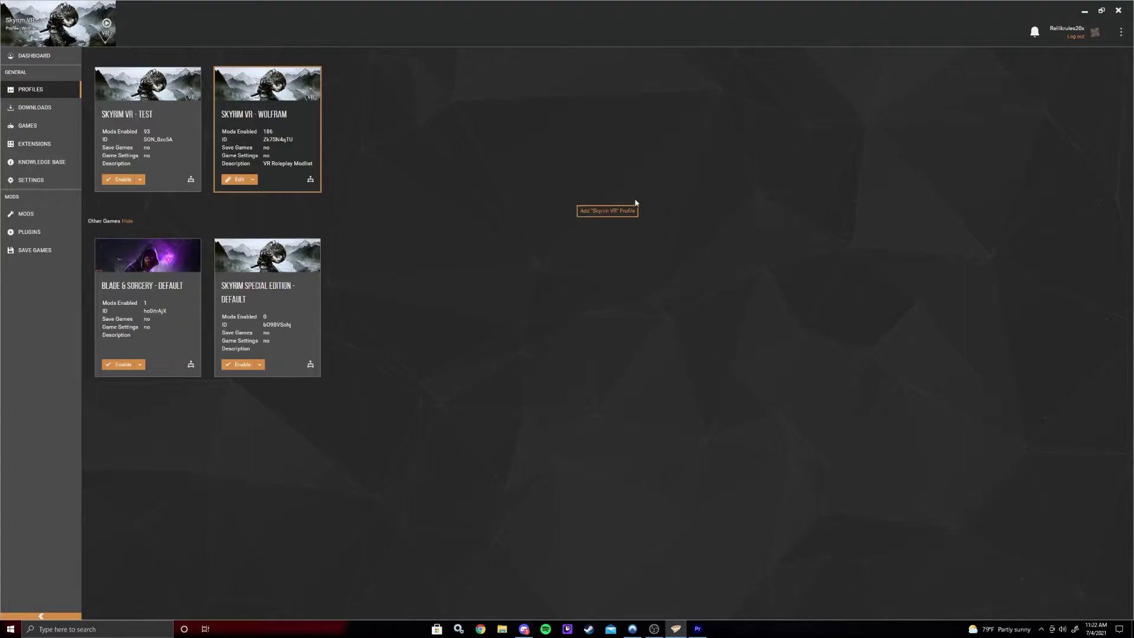
pyautogui.click(607, 211)
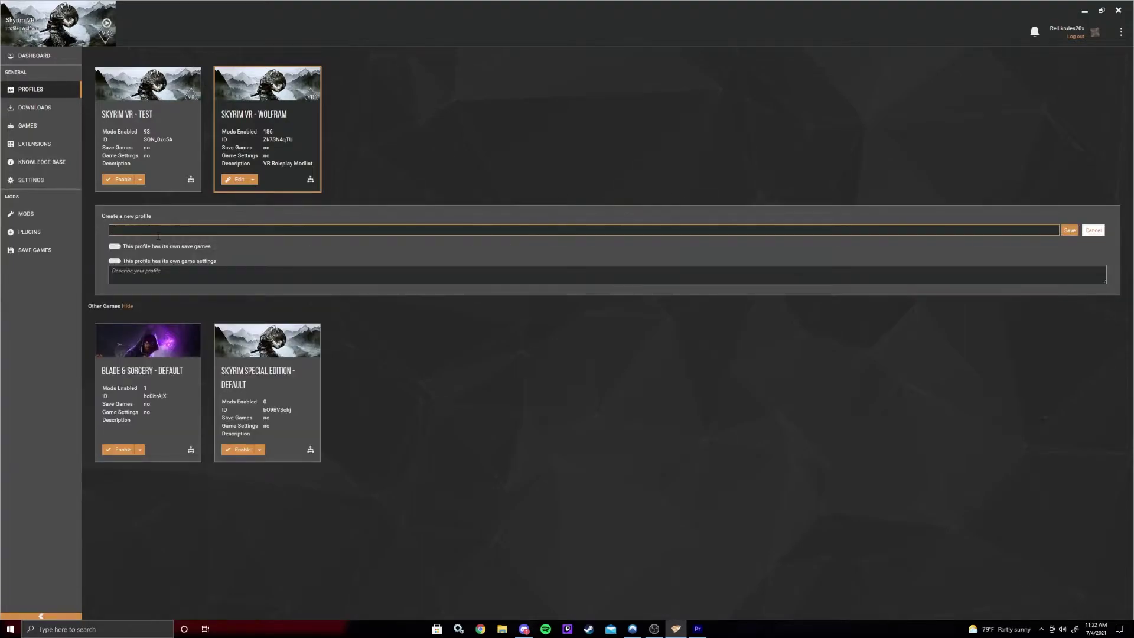
pyautogui.click(1092, 229)
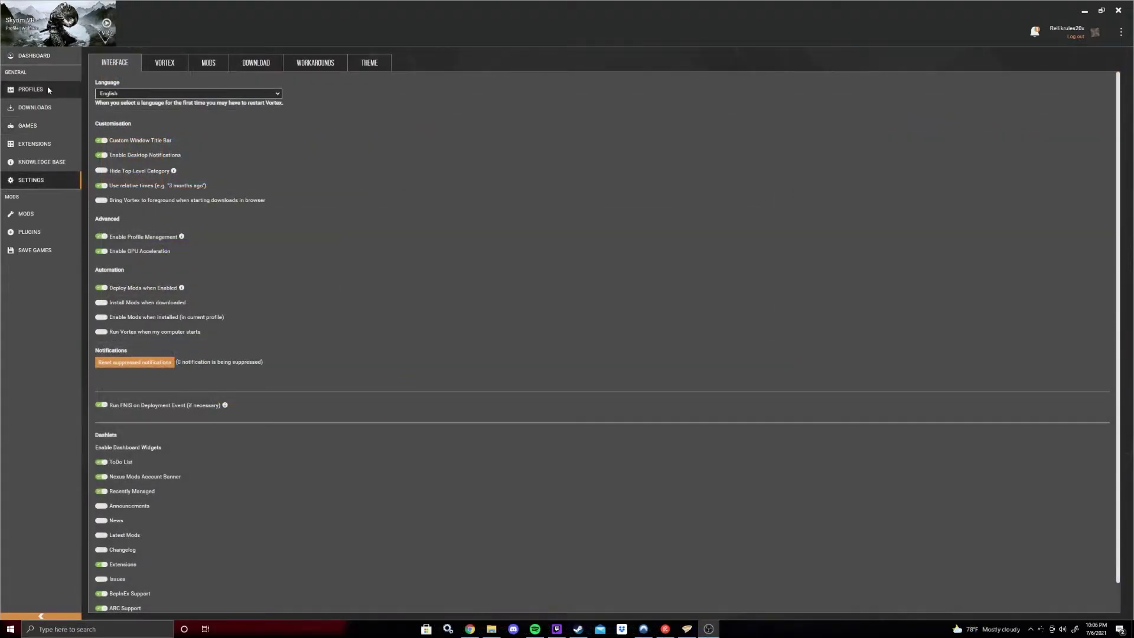
# Check the dashboard's setup tiles, then return to the application settings
pyautogui.click(61, 58)
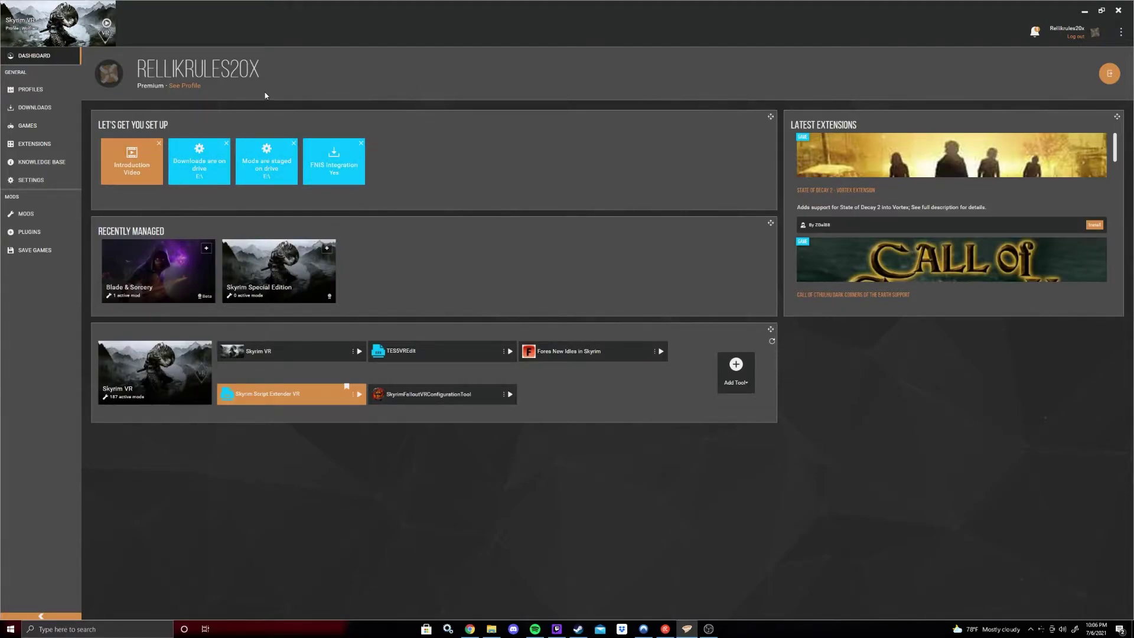
pyautogui.click(43, 183)
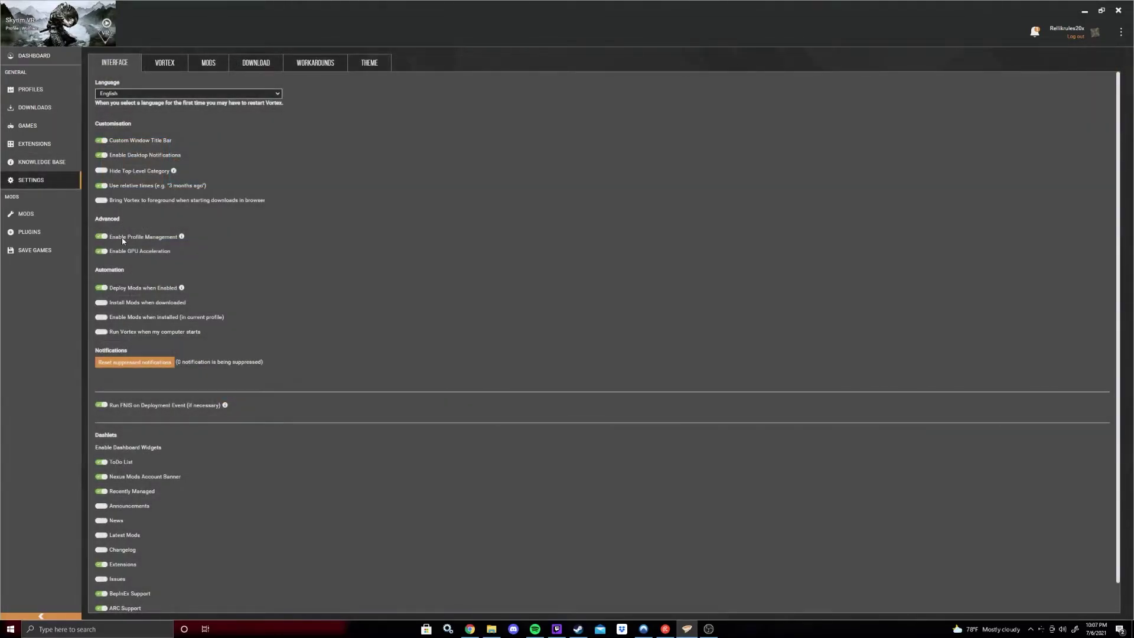